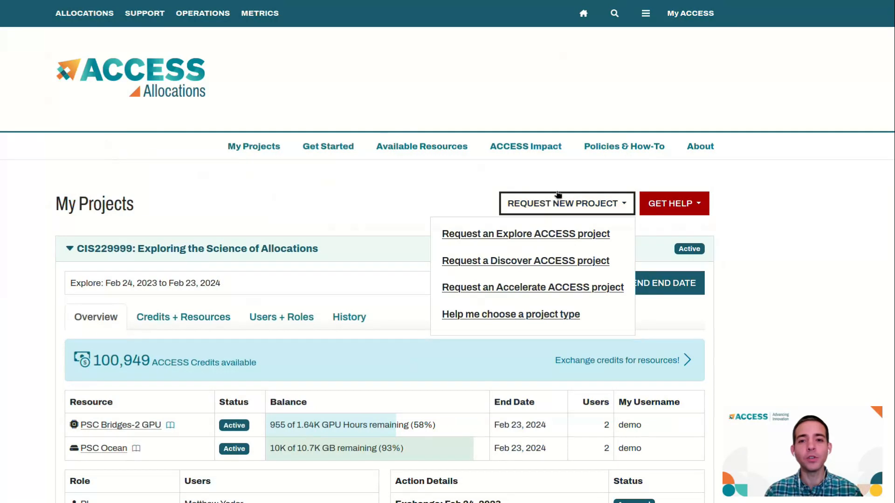
{"action": "left_click", "coordinate": [685, 202]}
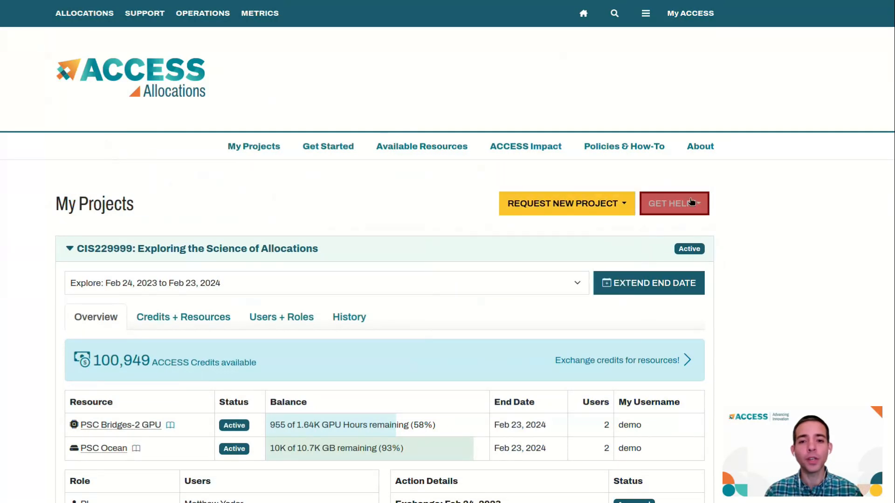
{"action": "left_click", "coordinate": [764, 203]}
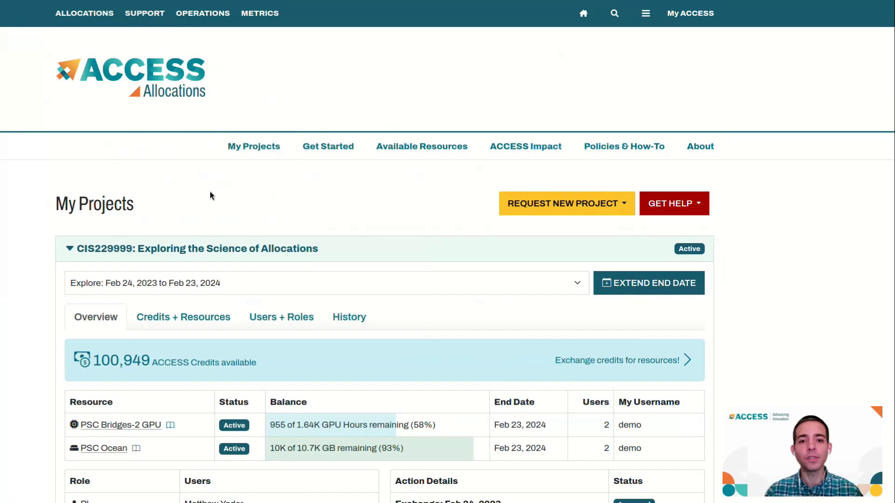
View the project's past Startup request from Feb 24, 2022 to Feb 23, 2023, and return to the current request.
{"action": "scroll", "coordinate": [208, 201], "scroll_direction": "down", "scroll_amount": 3}
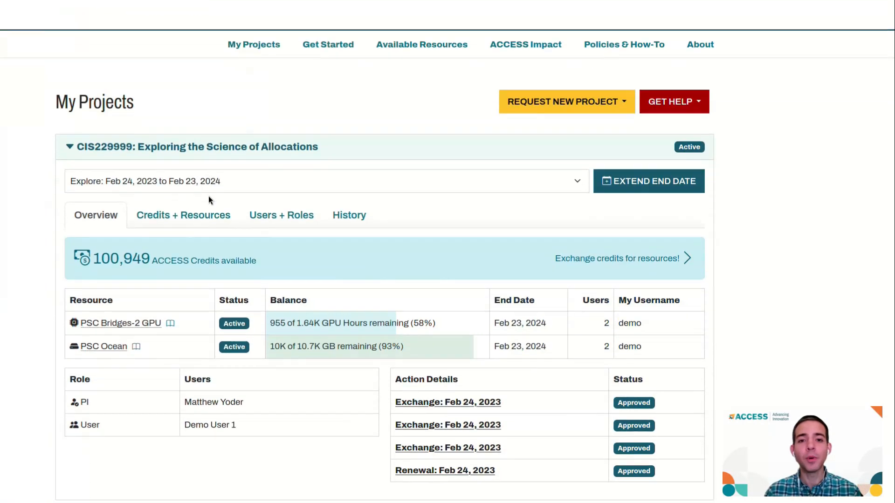
{"action": "left_click", "coordinate": [213, 133]}
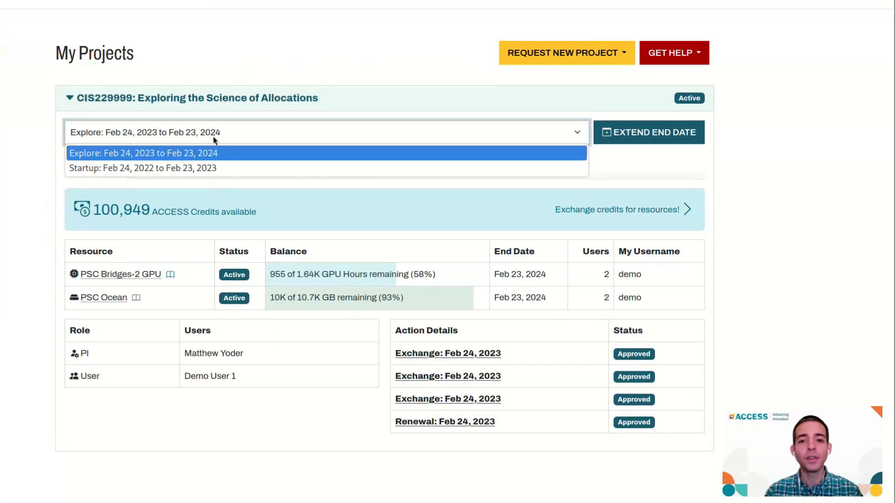
{"action": "left_click", "coordinate": [212, 167]}
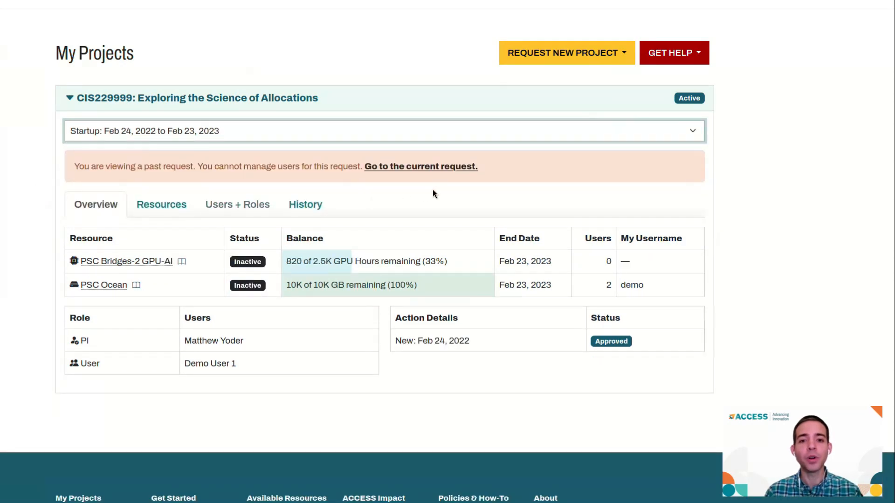
{"action": "left_click", "coordinate": [437, 167]}
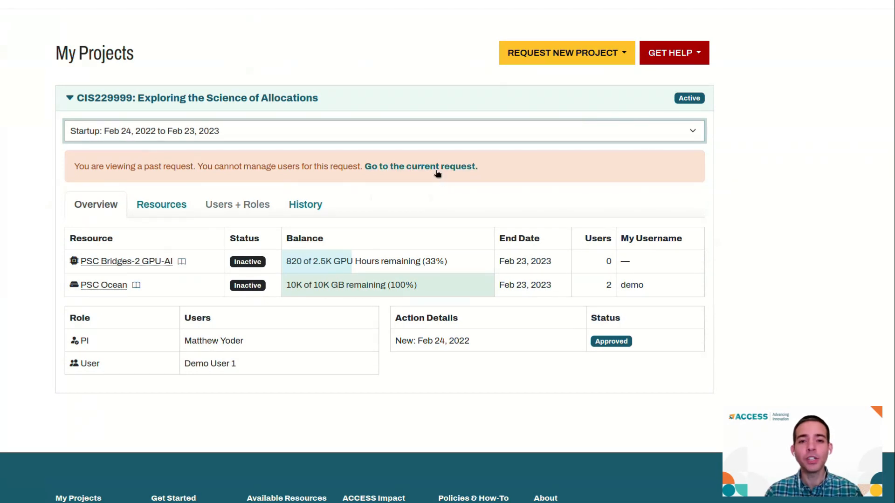
{"action": "left_click", "coordinate": [436, 167]}
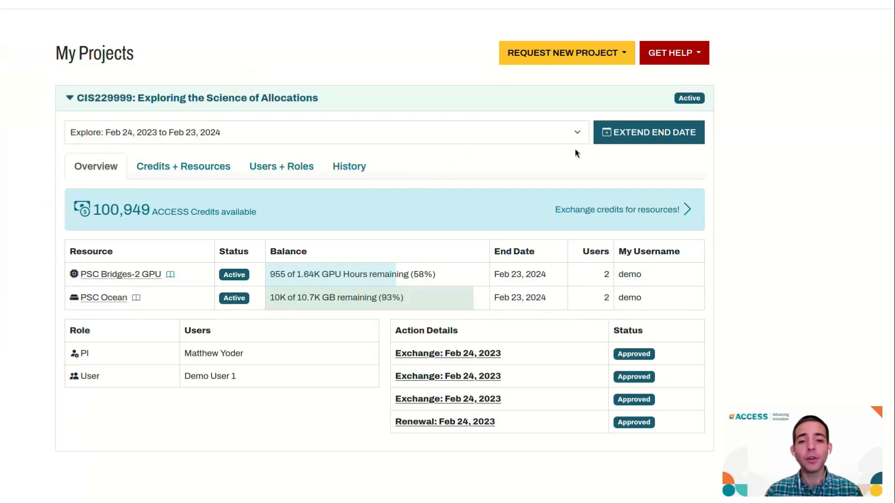
Review the project's extension and management options, including the choices for requesting help, and close them without submitting anything.
{"action": "left_click", "coordinate": [652, 135]}
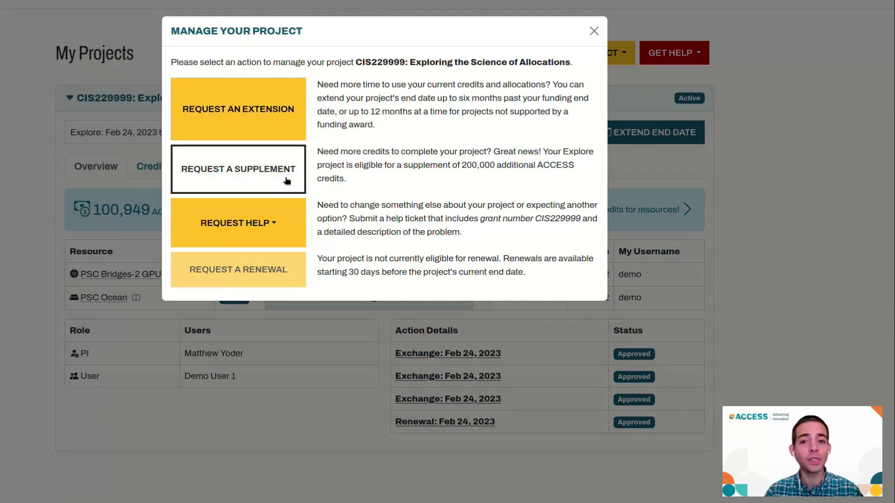
{"action": "left_click", "coordinate": [286, 219]}
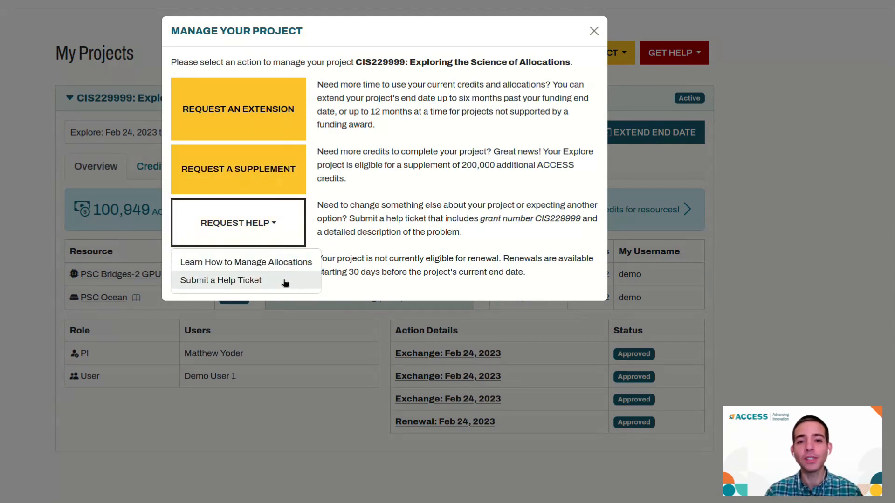
{"action": "left_click", "coordinate": [463, 249]}
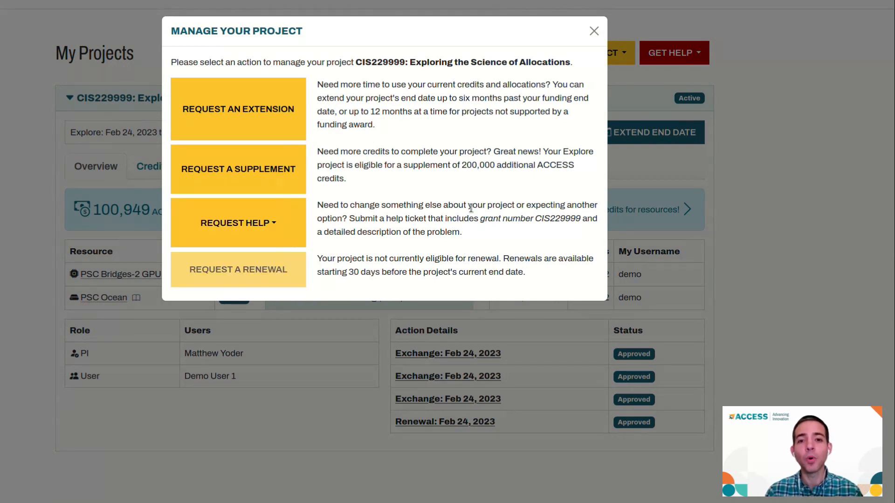
{"action": "left_click", "coordinate": [594, 31]}
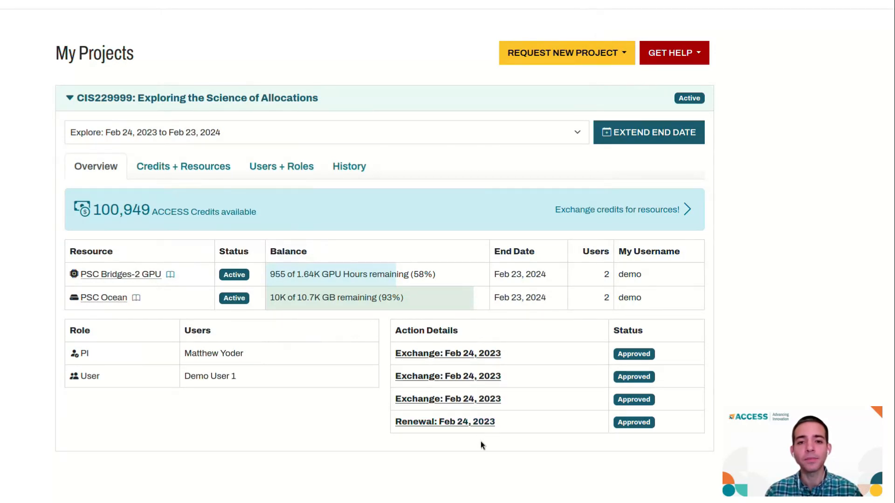
Open the project's credits and resources, check the request for more credits, and return to the exchange.
{"action": "left_click", "coordinate": [150, 167]}
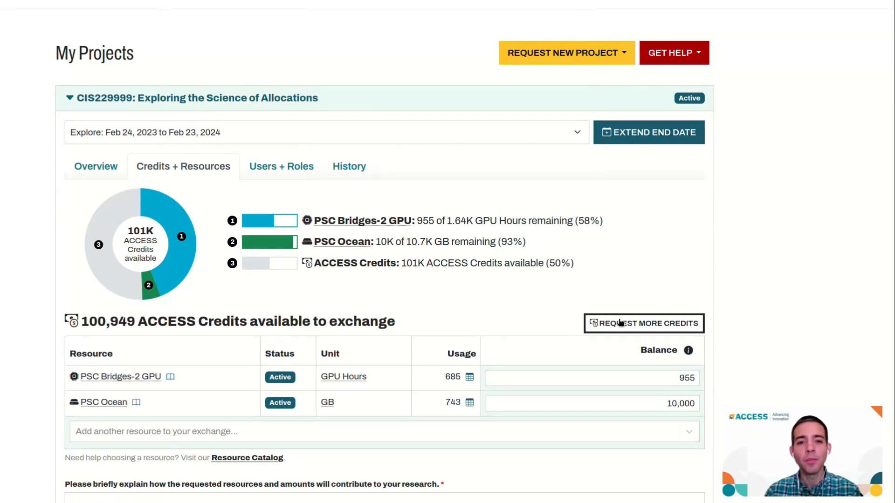
{"action": "left_click", "coordinate": [643, 328]}
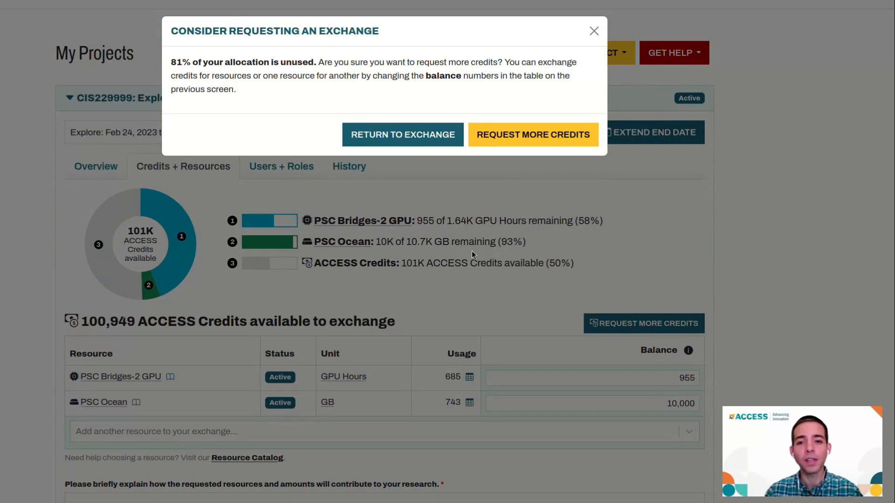
{"action": "left_click", "coordinate": [388, 147]}
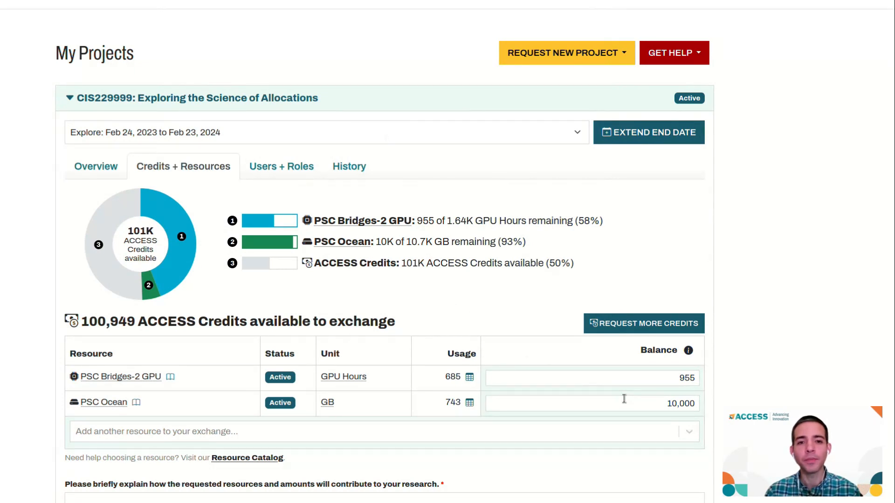
Set the exchange balances to 2,000 GPU Hours for PSC Bridges-2 GPU and 5,000 GB for PSC Ocean.
{"action": "left_click_drag", "start_coordinate": [657, 381], "coordinate": [701, 380]}
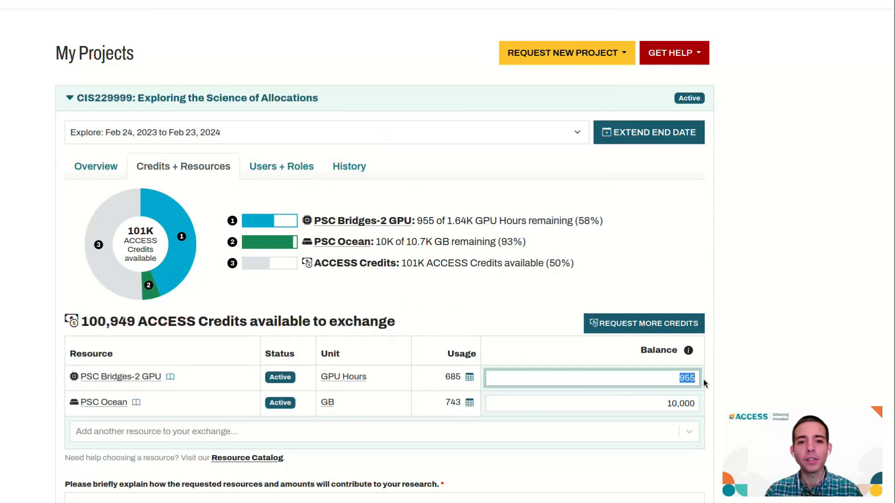
{"action": "type", "text": "2000"}
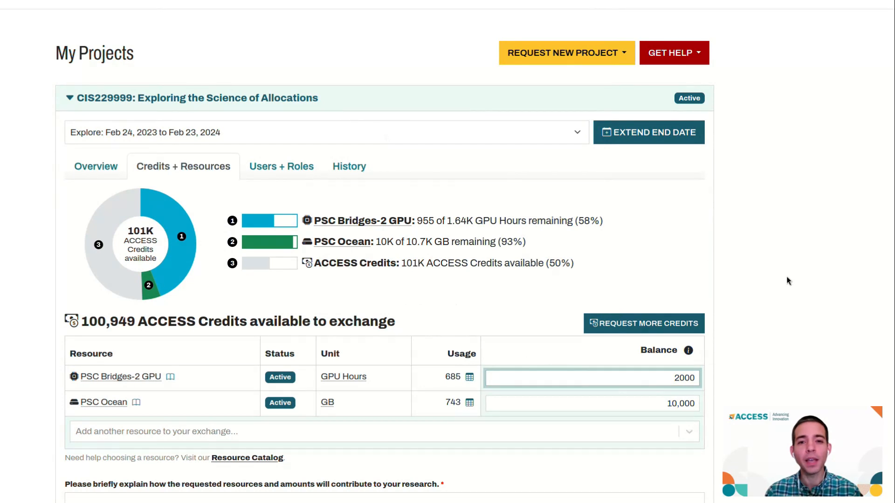
{"action": "left_click", "coordinate": [735, 264]}
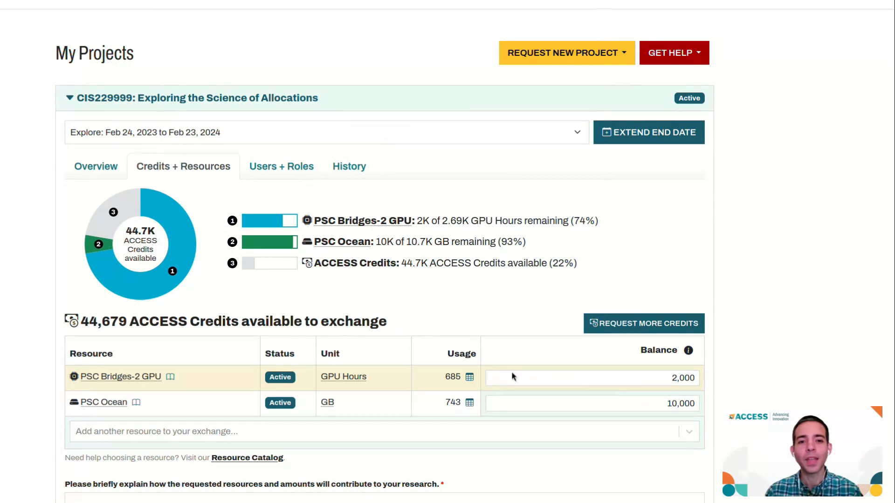
{"action": "left_click", "coordinate": [651, 402]}
{"action": "left_click_drag", "start_coordinate": [651, 403], "coordinate": [696, 405]}
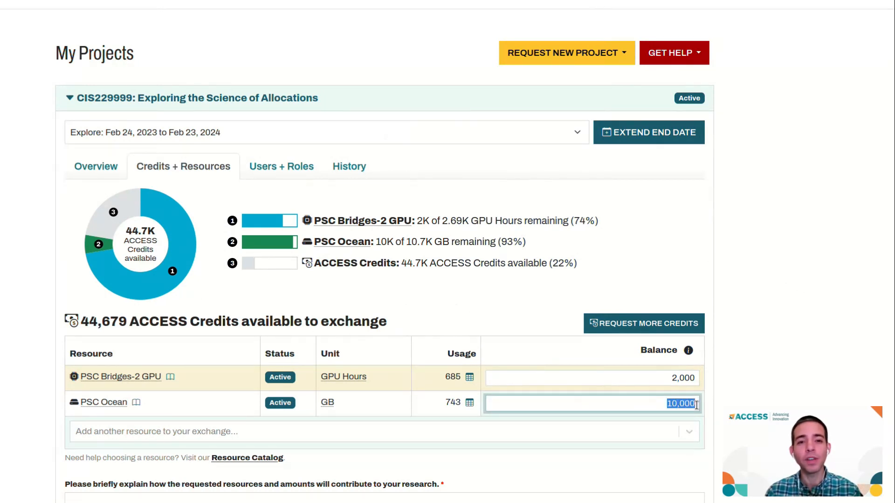
{"action": "type", "text": "5000"}
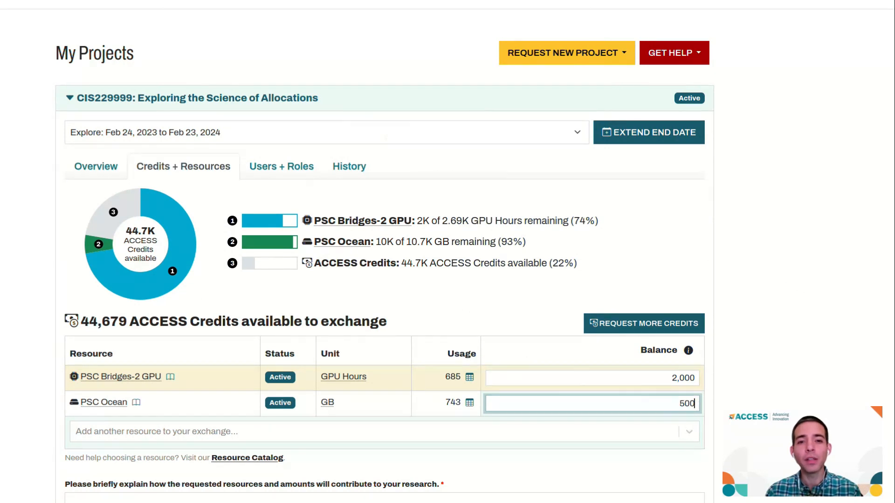
{"action": "left_click", "coordinate": [725, 373]}
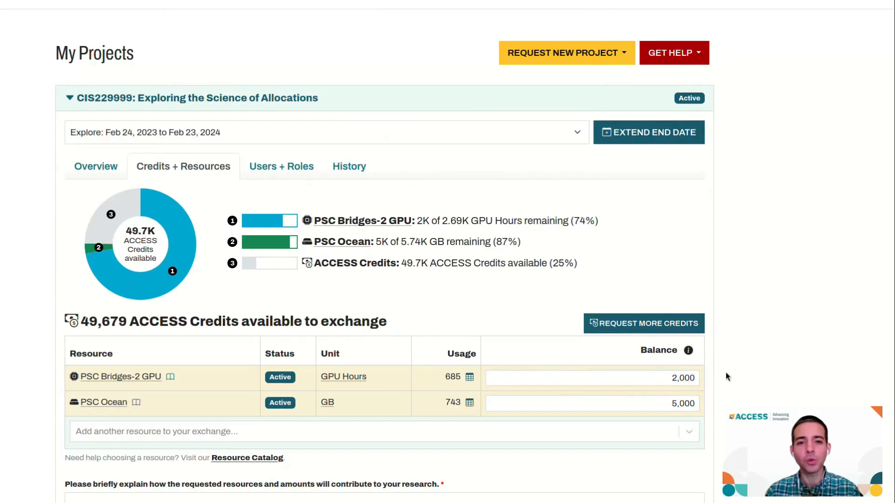
Add PSC Bridges-2 RM (Regular Memory) to the exchange with a balance of 20,000 core-hours.
{"action": "left_click", "coordinate": [605, 431]}
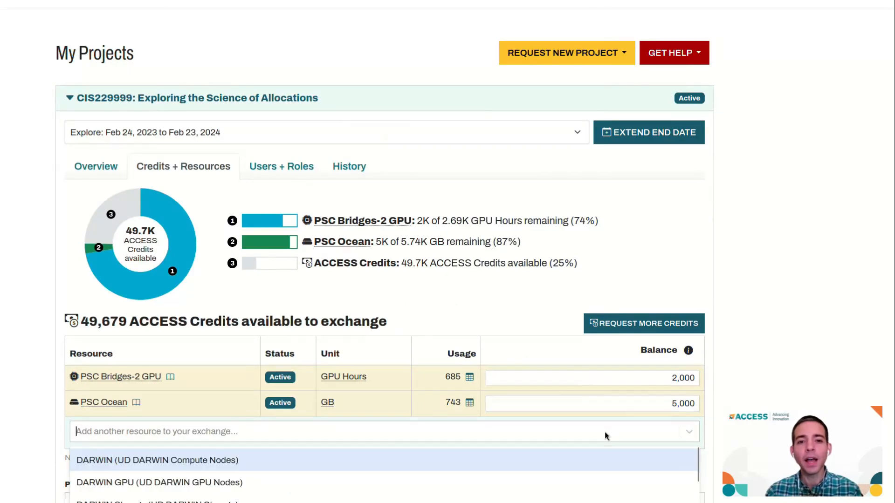
{"action": "type", "text": "Bridges"}
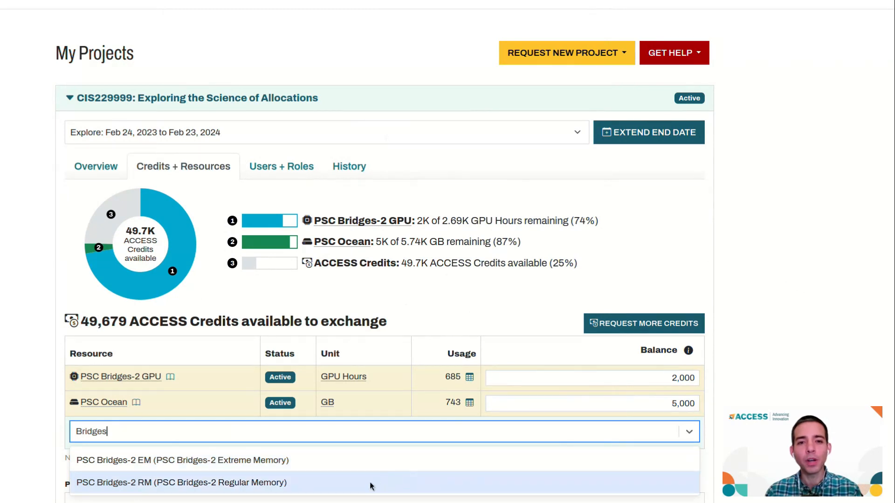
{"action": "left_click", "coordinate": [281, 483]}
{"action": "left_click", "coordinate": [691, 429]}
{"action": "type", "text": "20000"}
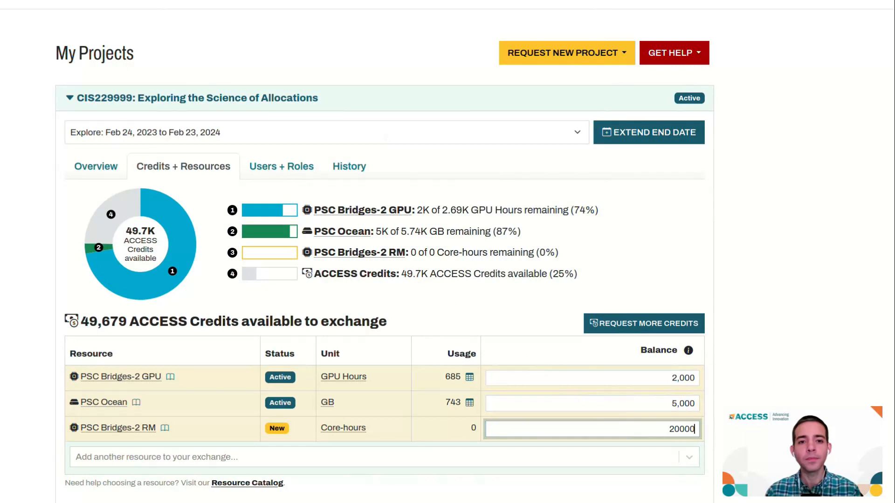
{"action": "key", "text": "Return"}
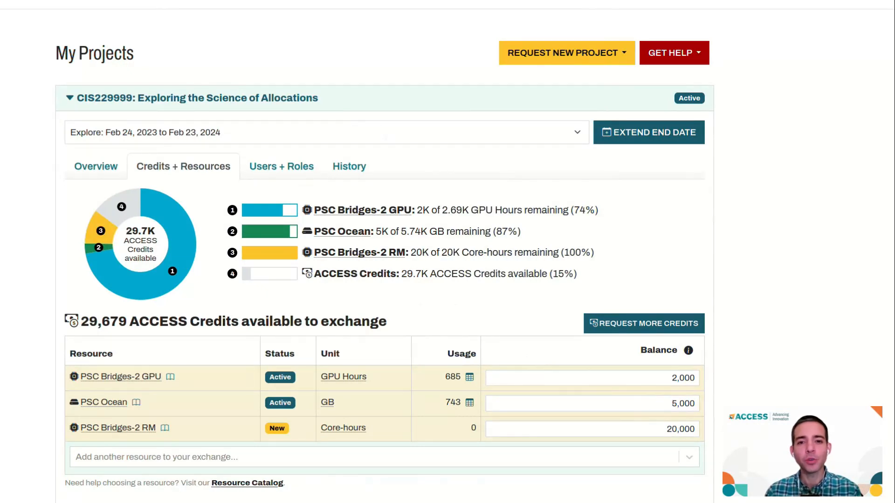
Justify the GPU hours for machine learning jobs, Bridges-2 RM core hours for traditional HPC jobs and reduced Ocean storage, and submit the exchange.
{"action": "scroll", "coordinate": [690, 414], "scroll_direction": "down", "scroll_amount": 5}
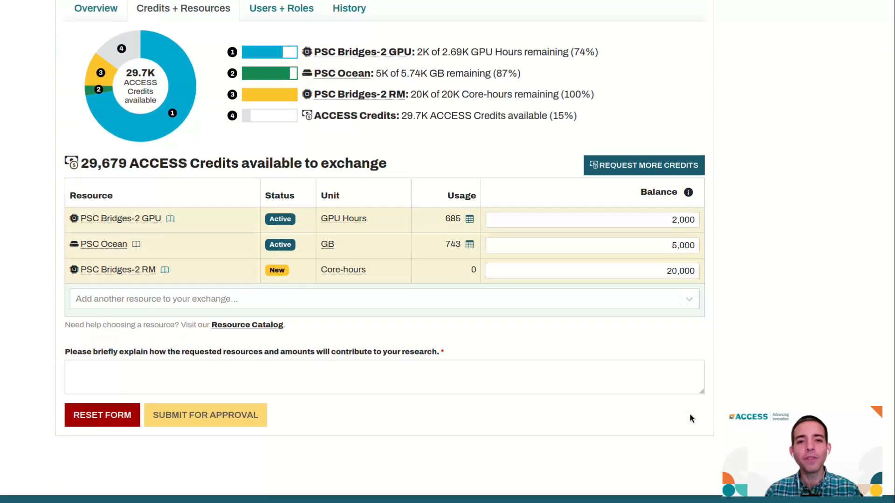
{"action": "left_click", "coordinate": [342, 304]}
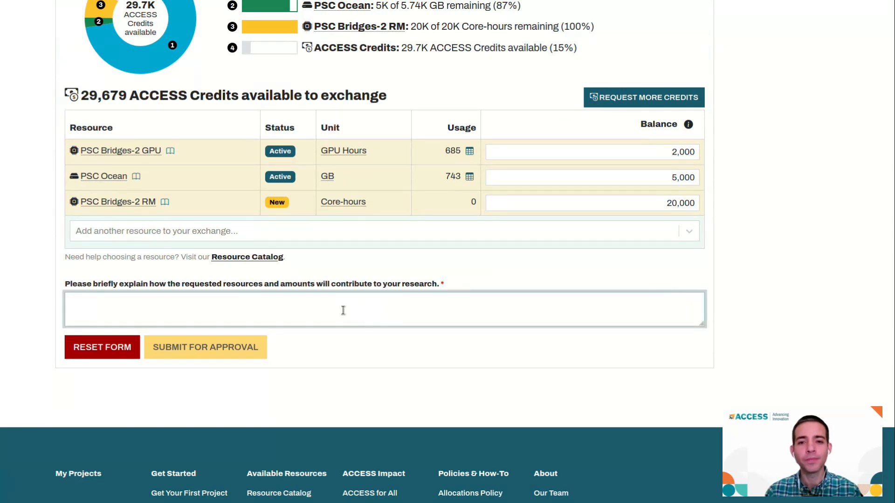
{"action": "type", "text": "The additional GPU hours will be used to compare the performance of jobs in machine learning allocations. The core hours on Bridges-2 RM will be used to test jobs on traditional HPC allocations. I am also reducing my Ocean storage, since storage testing will be conducted as part of another project."}
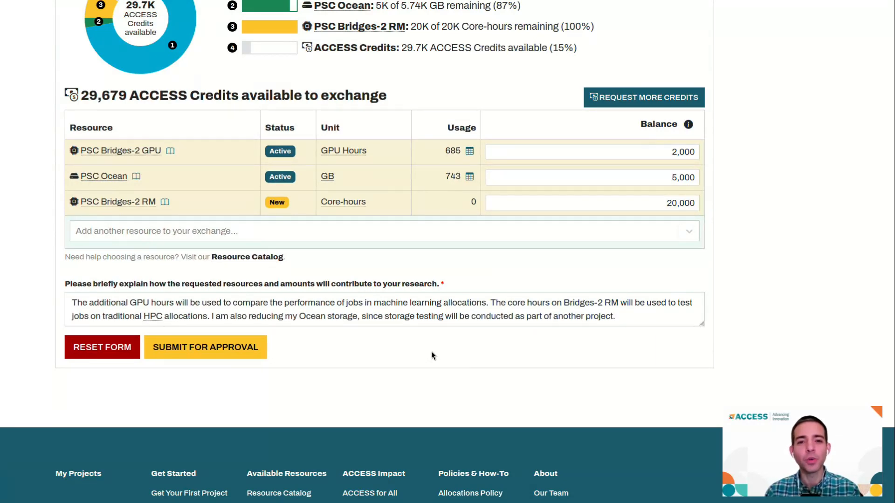
{"action": "left_click", "coordinate": [233, 347]}
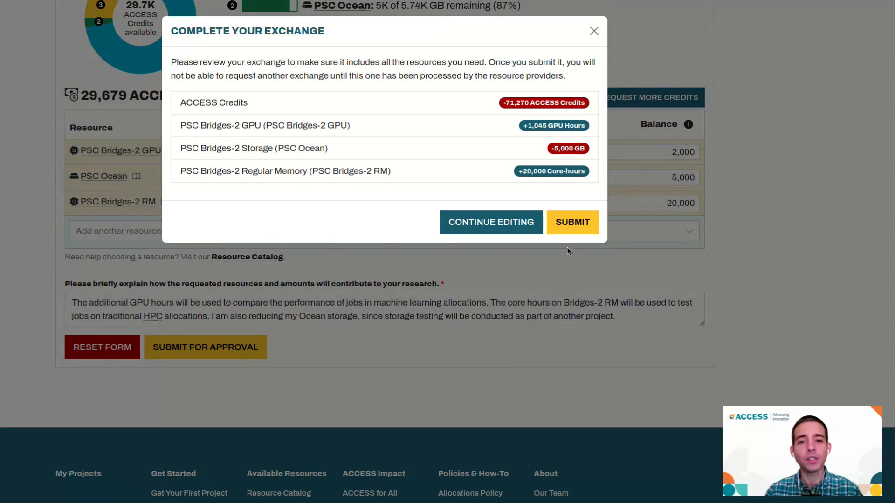
{"action": "left_click", "coordinate": [569, 228]}
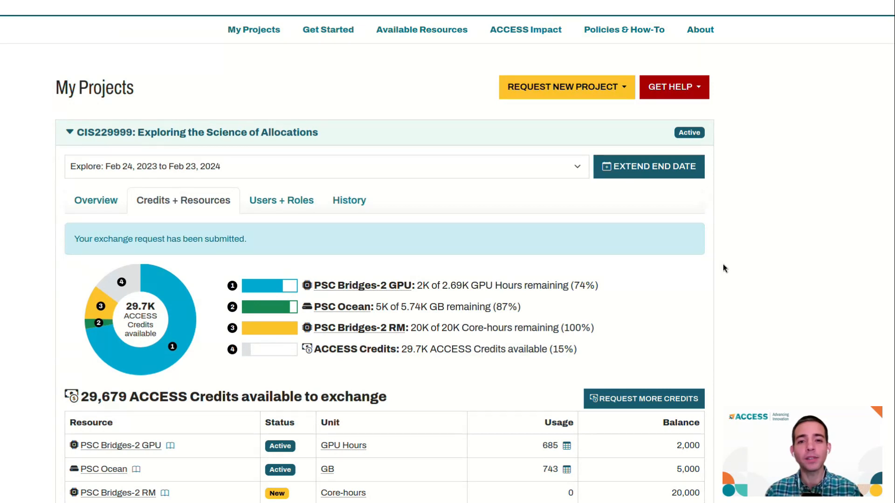
Open the project's users and roles, and switch the demo user's PSC Ocean access off and back on.
{"action": "left_click", "coordinate": [299, 200]}
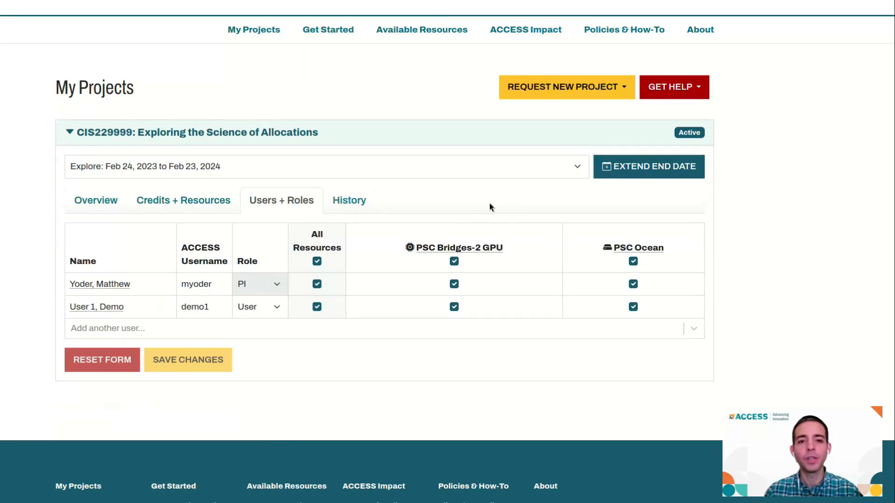
{"action": "left_click", "coordinate": [633, 307]}
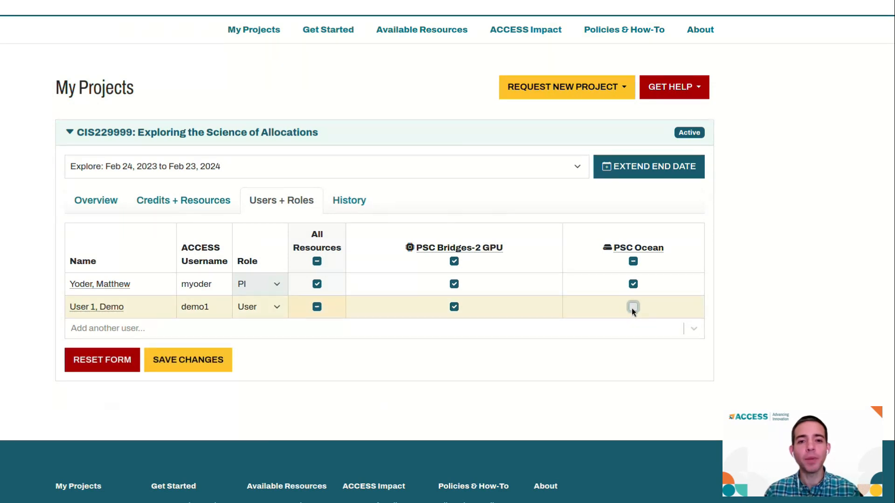
{"action": "left_click", "coordinate": [631, 307]}
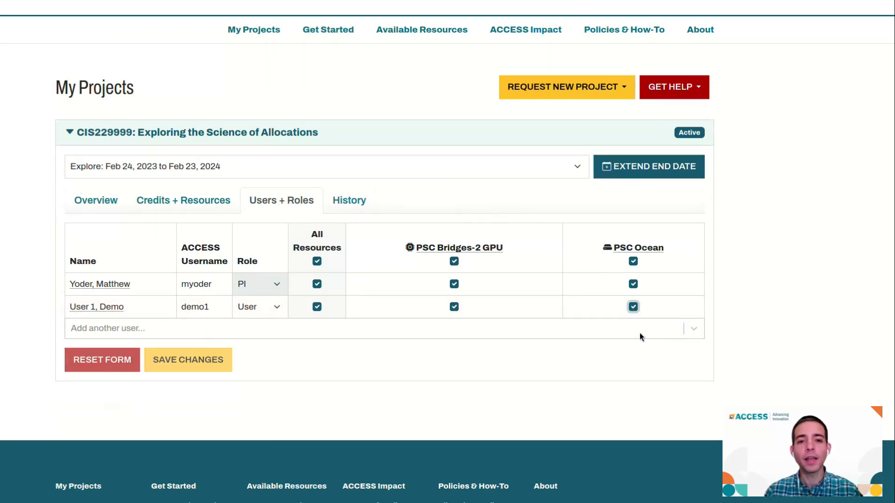
Assign the Allocation Manager role to the demo user and save the changes.
{"action": "left_click", "coordinate": [281, 309]}
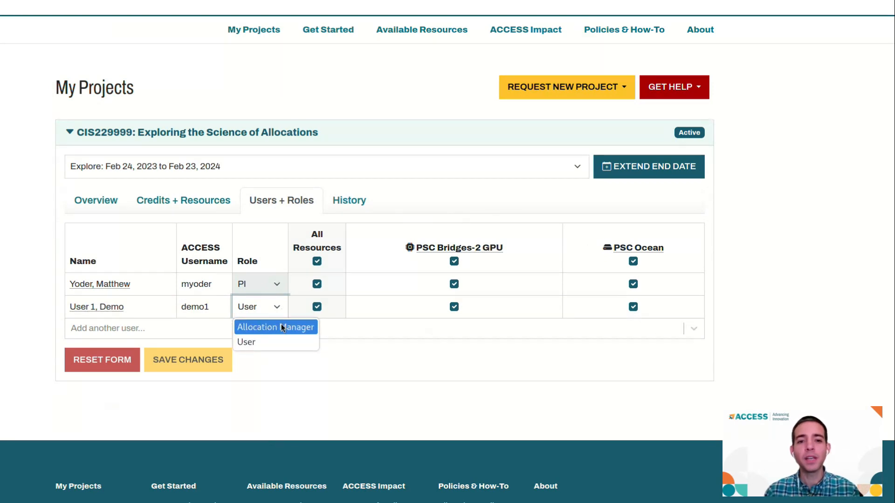
{"action": "left_click", "coordinate": [282, 328]}
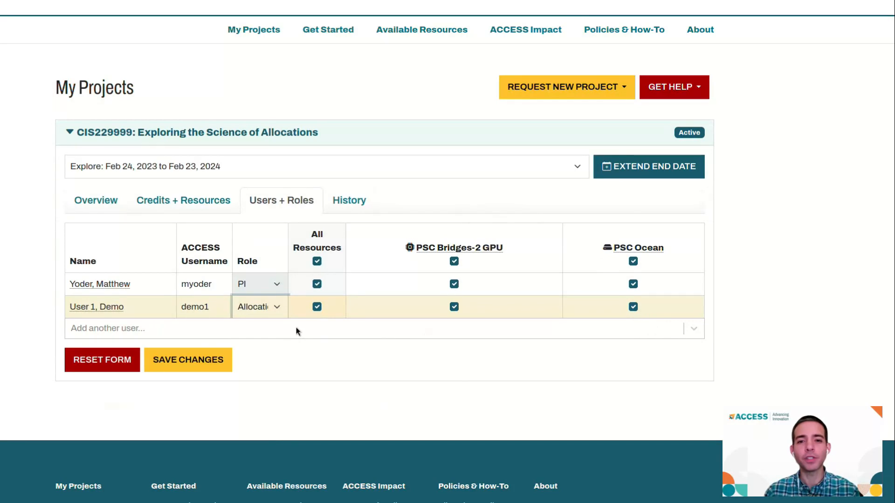
{"action": "left_click", "coordinate": [223, 362]}
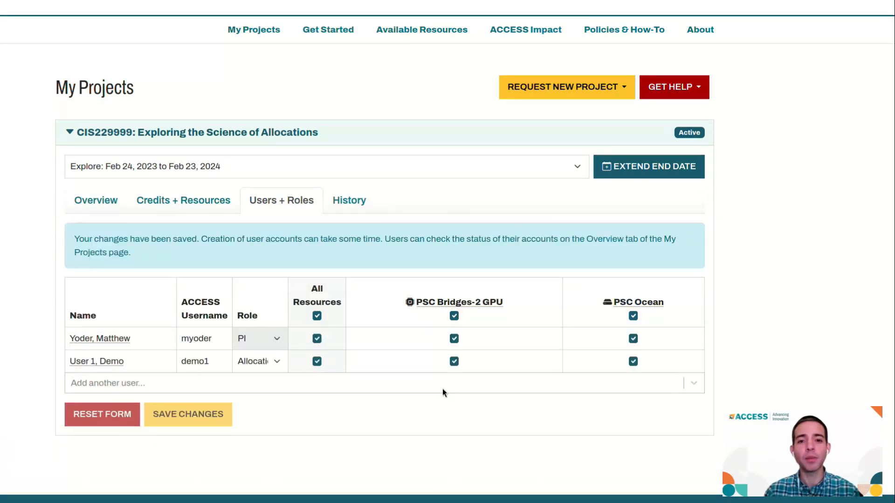
Find the second demo user (demo2) by searching for "demo user" and add that account to the project.
{"action": "left_click", "coordinate": [346, 393]}
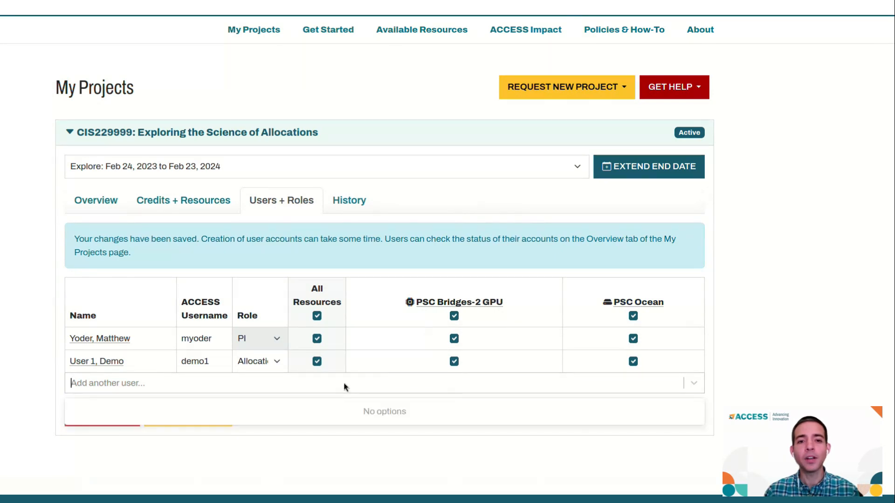
{"action": "type", "text": "demo user"}
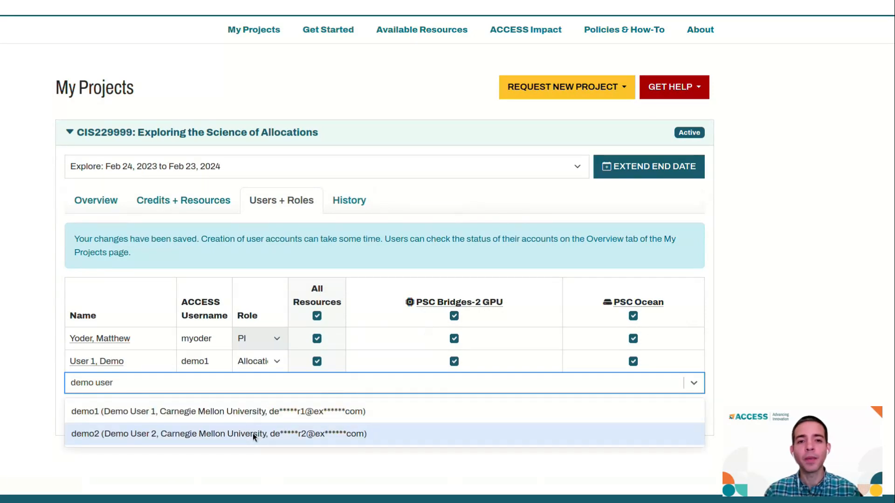
{"action": "left_click", "coordinate": [253, 433]}
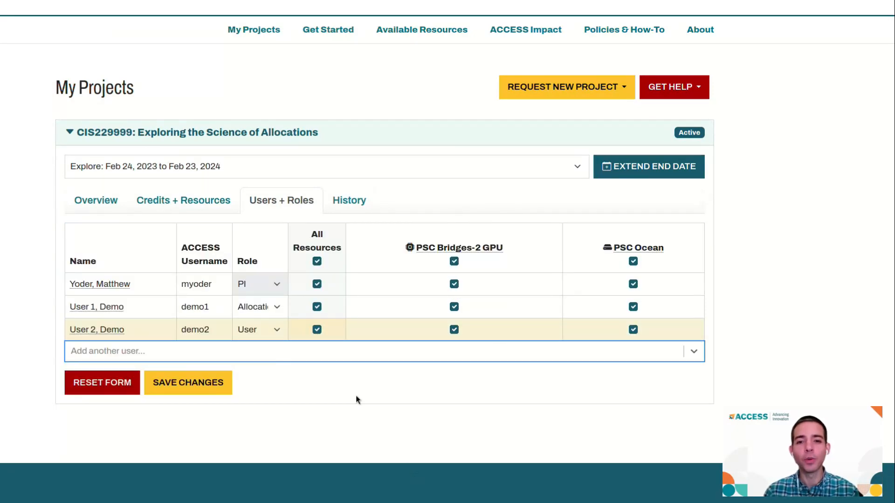
Switch the newly added user's PSC Ocean access off and back on, and save the changes.
{"action": "left_click", "coordinate": [630, 327]}
{"action": "left_click", "coordinate": [633, 331]}
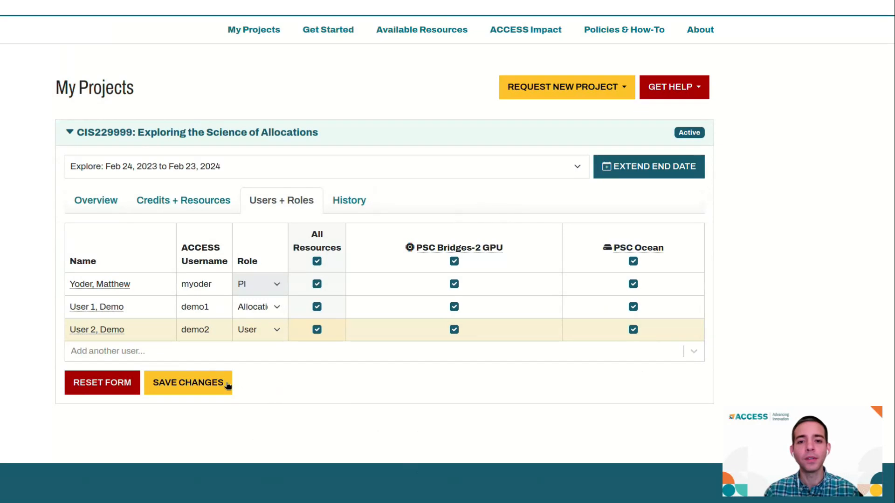
{"action": "left_click", "coordinate": [198, 384]}
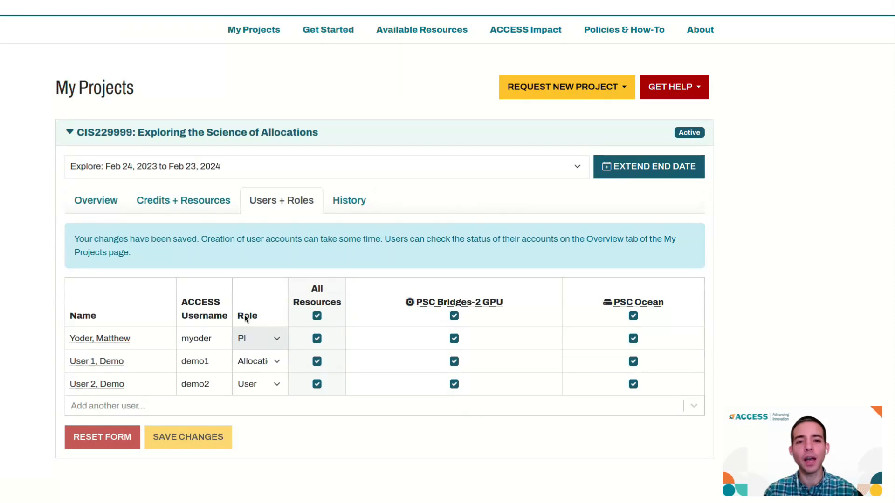
Review the project's overview and its history, including the past Startup request, and return to the current Explore request's overview.
{"action": "left_click", "coordinate": [116, 210]}
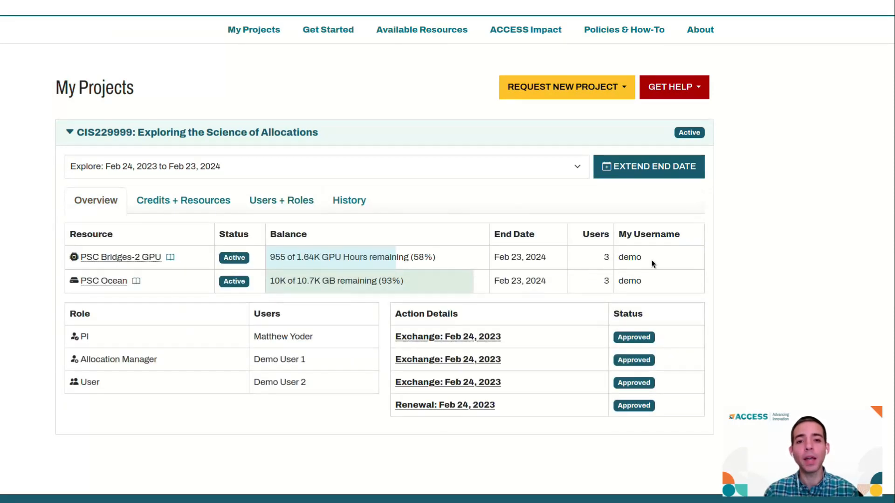
{"action": "left_click", "coordinate": [368, 205]}
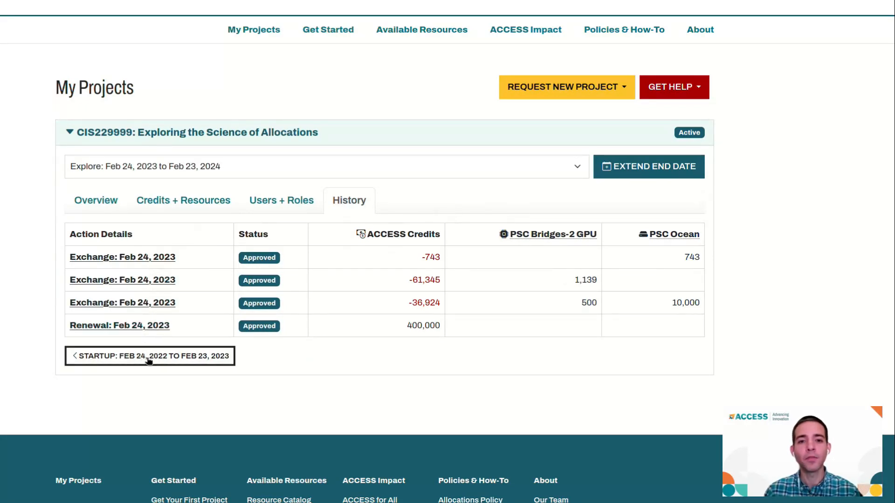
{"action": "left_click", "coordinate": [176, 361]}
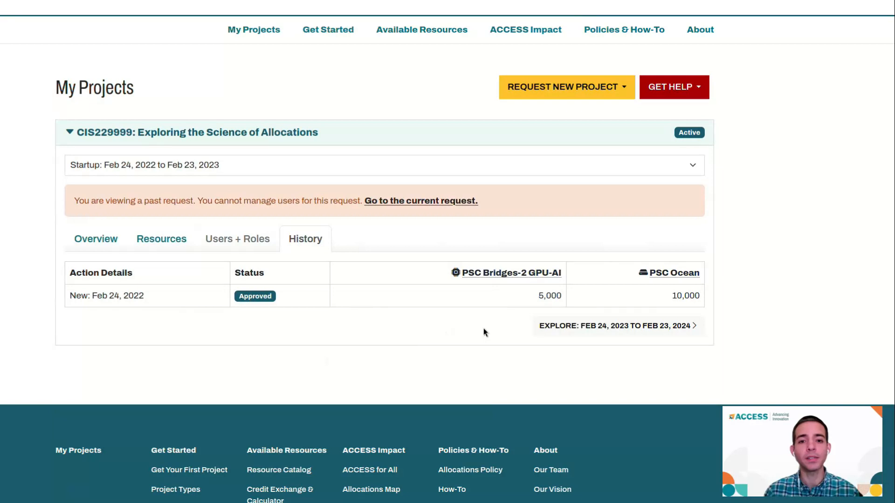
{"action": "left_click", "coordinate": [565, 327]}
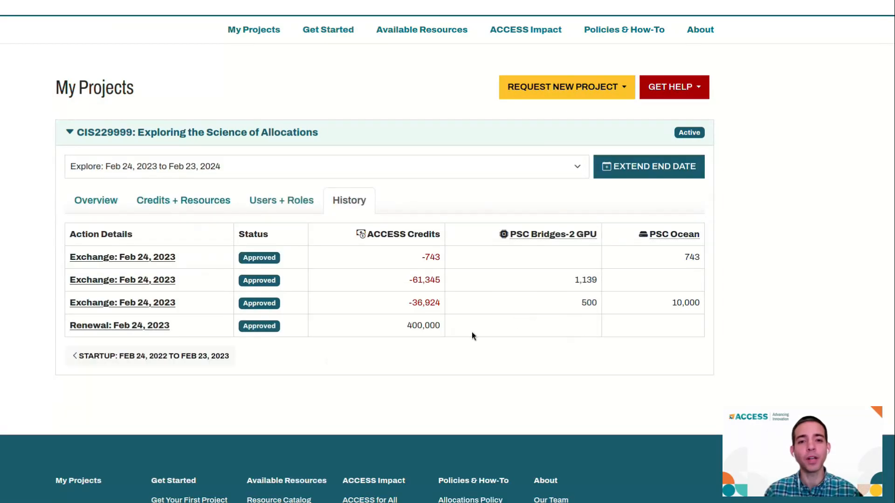
{"action": "left_click", "coordinate": [100, 202]}
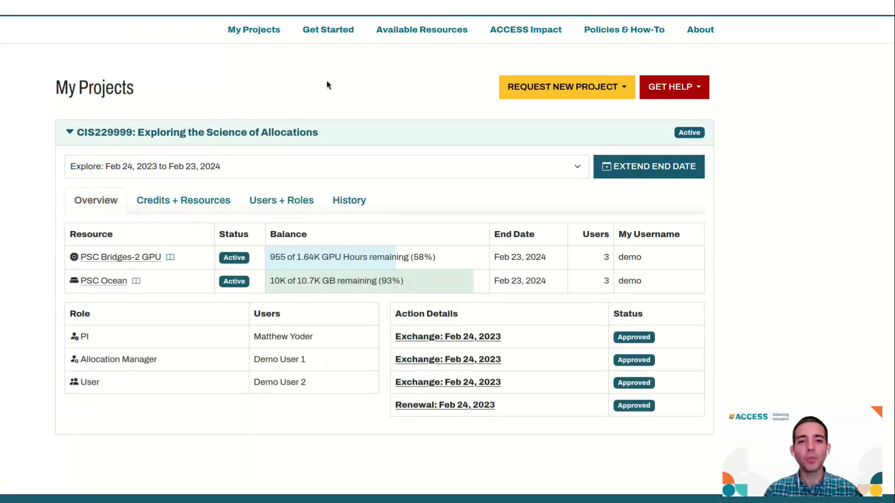
Look over the new project request types and the project's extension, supplement and renewal options, without requesting anything.
{"action": "left_click", "coordinate": [588, 90]}
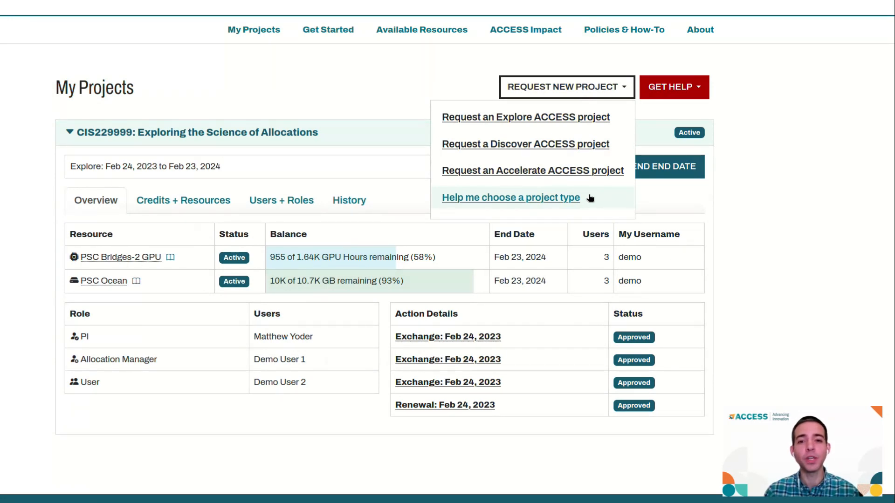
{"action": "left_click", "coordinate": [650, 120]}
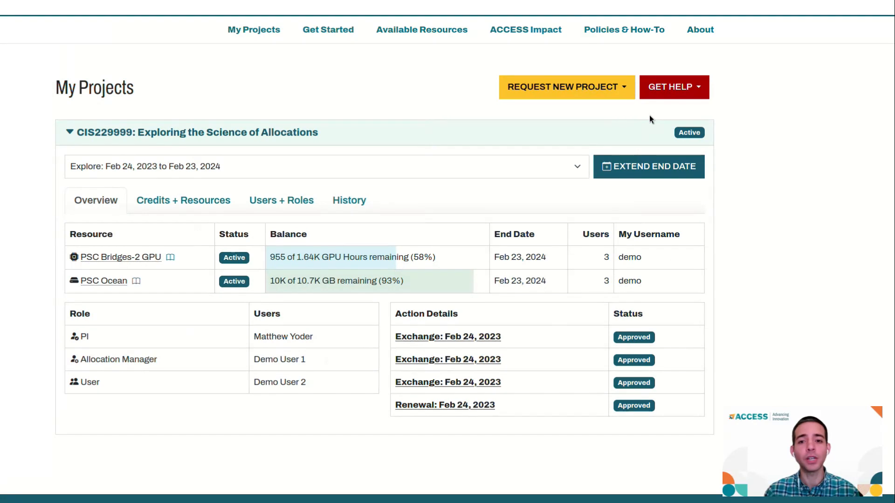
{"action": "left_click", "coordinate": [648, 175]}
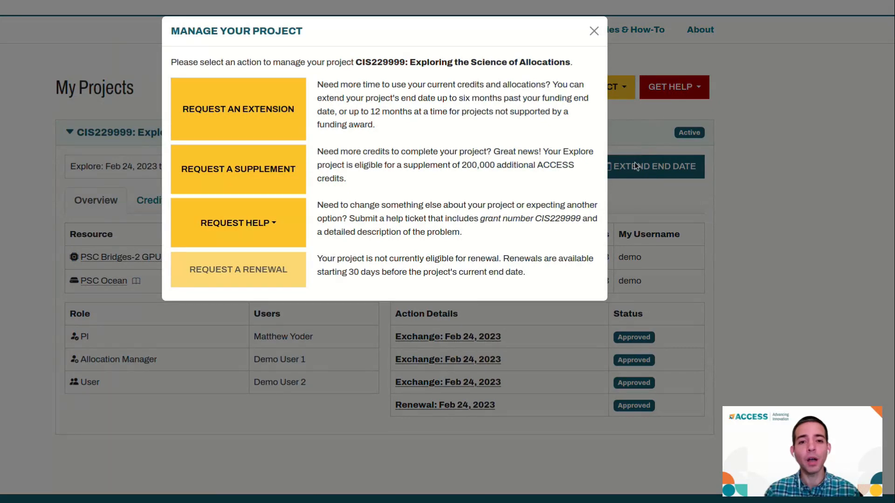
{"action": "left_click", "coordinate": [594, 31]}
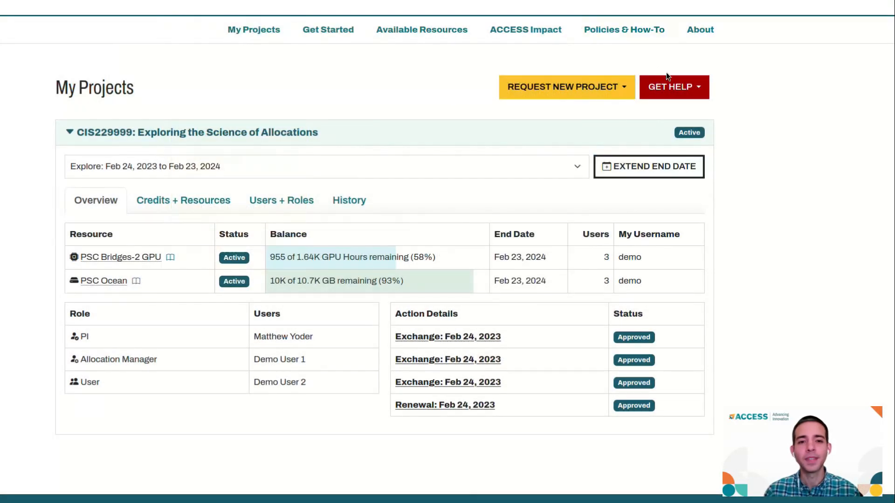
Open a new help ticket form and set its ACCESS support issue to Allocation Question.
{"action": "left_click", "coordinate": [701, 91]}
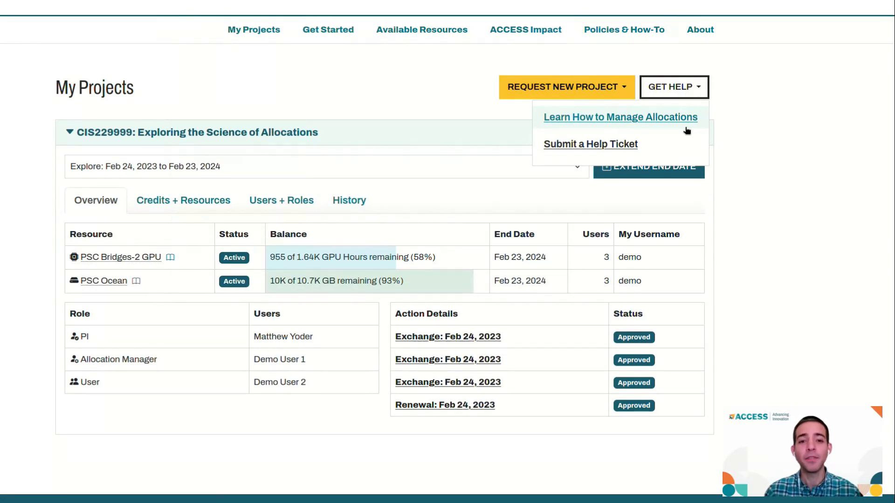
{"action": "left_click", "coordinate": [671, 143]}
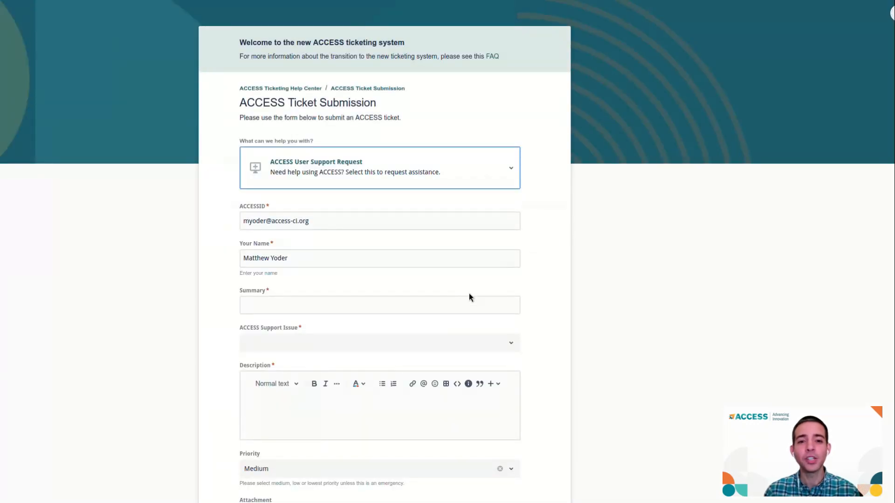
{"action": "left_click", "coordinate": [426, 343]}
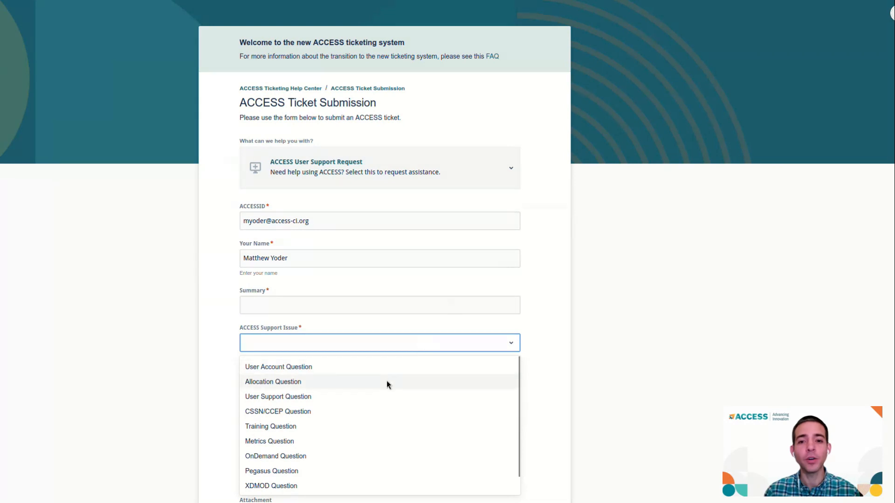
{"action": "left_click", "coordinate": [387, 381]}
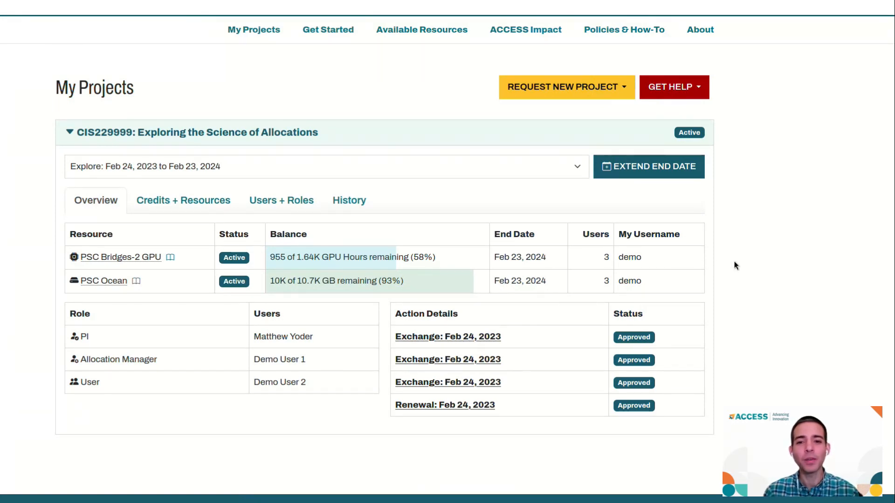
Open the Get Involved page to see the opportunities for community involvement in ACCESS Allocations.
{"action": "left_click", "coordinate": [700, 40]}
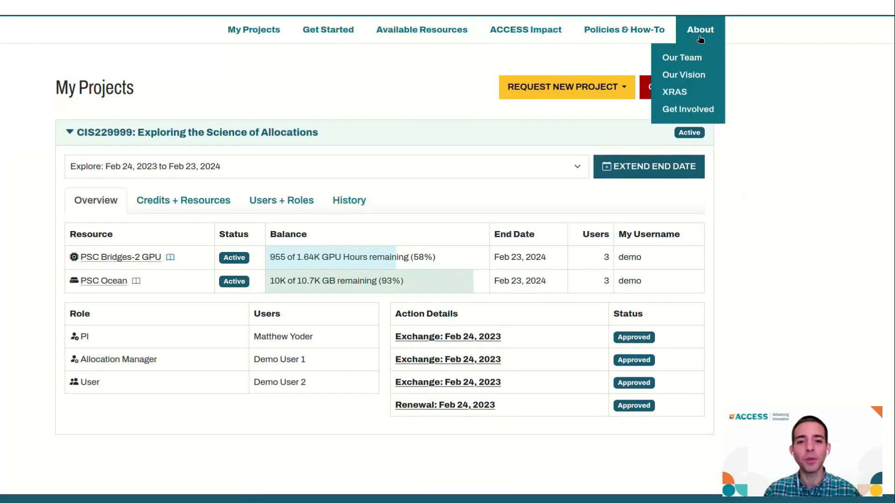
{"action": "left_click", "coordinate": [702, 109]}
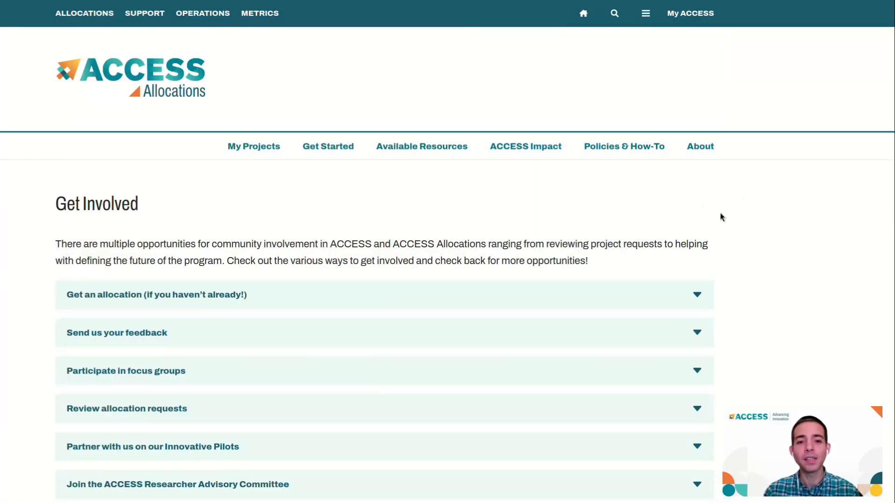